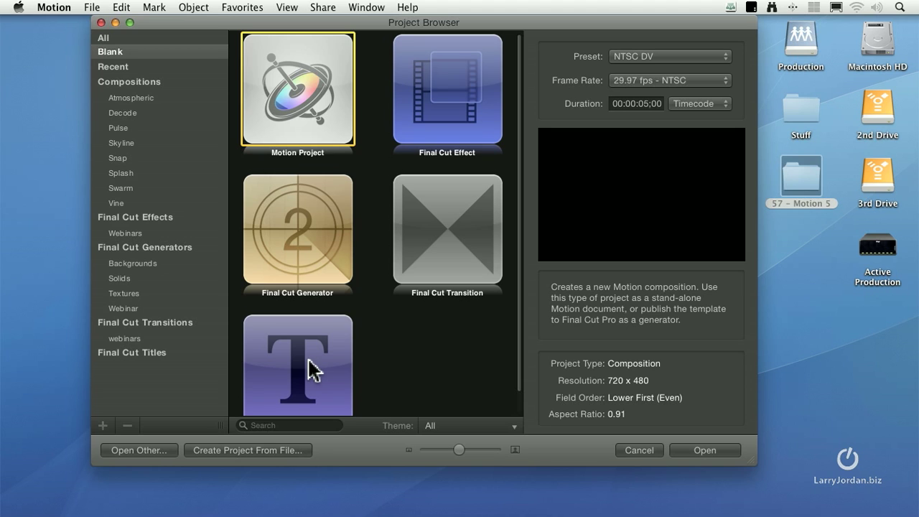
Create the new blank NTSC DV Untitled project from the Project Browser.
left_click(703, 450)
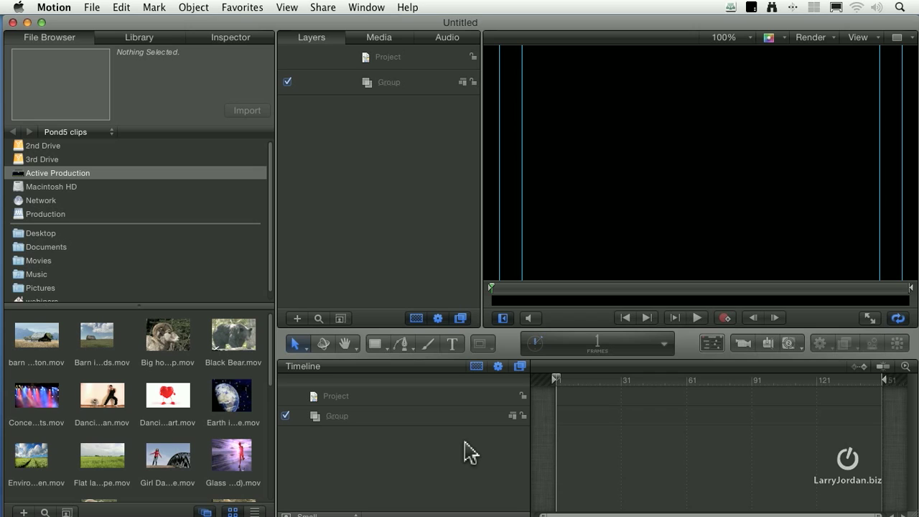
Hide the Timeline (F6) and Layers panel (F5) to leave a wider empty canvas.
key("F6")
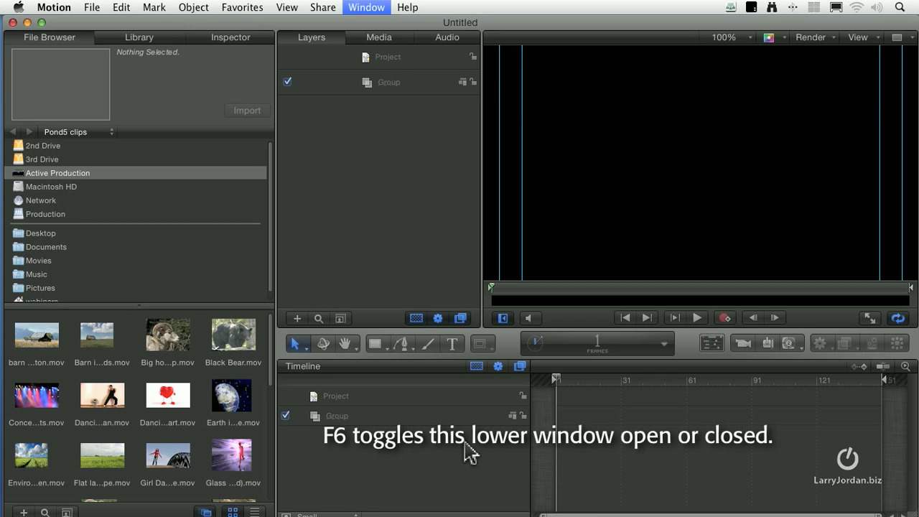
key("F6")
key("F6")
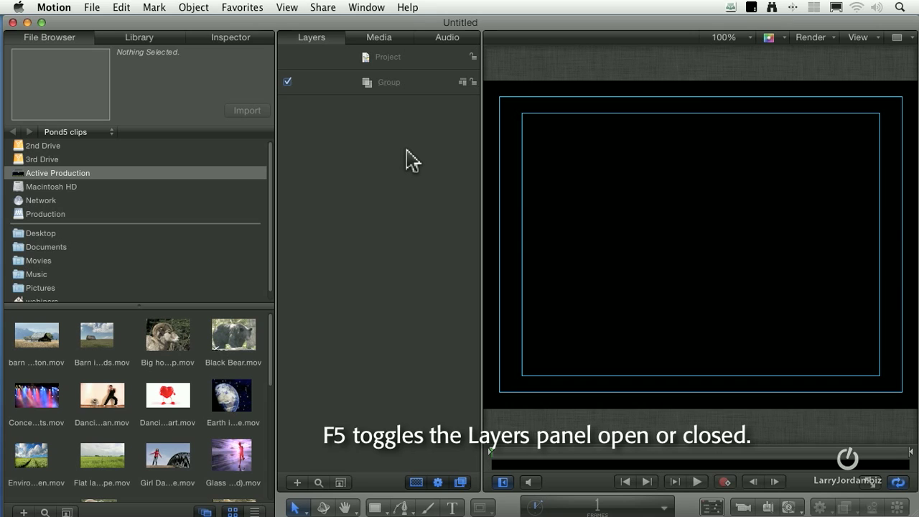
key("F5")
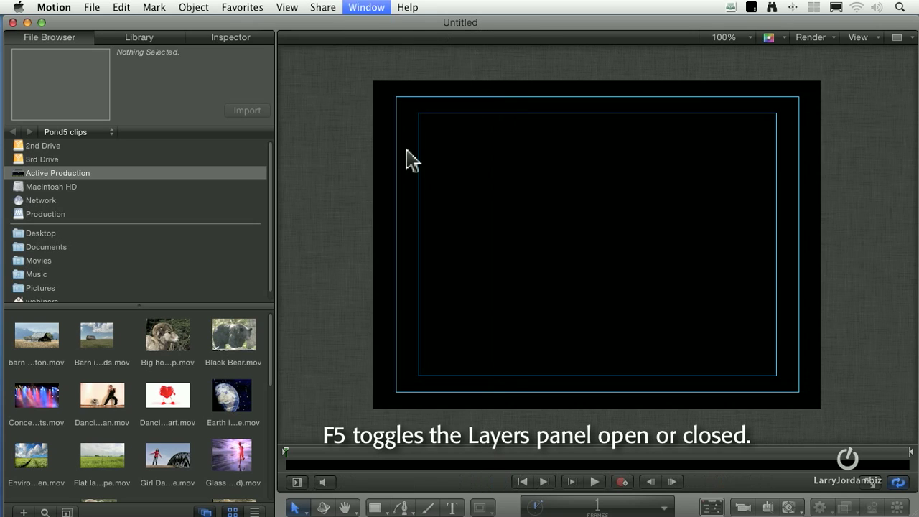
key("F5")
key("F5")
key("F5")
key("F5")
key("F5")
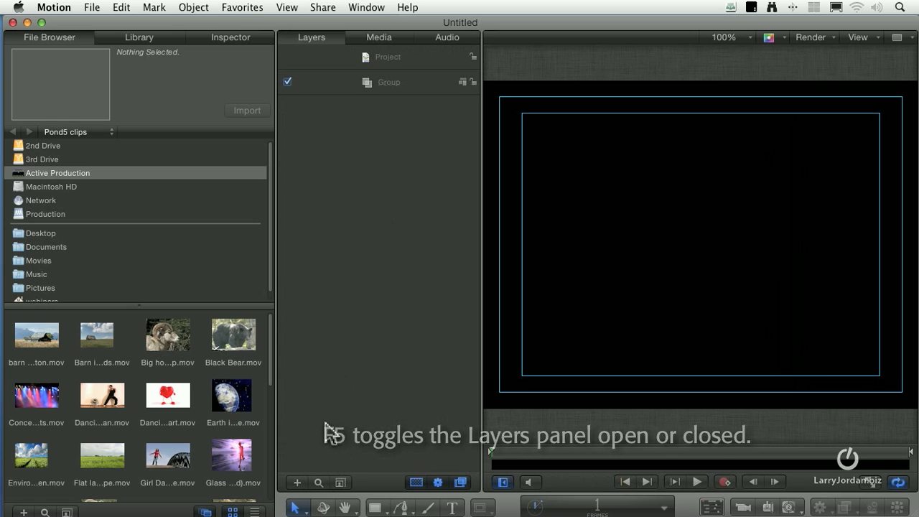
key("F5")
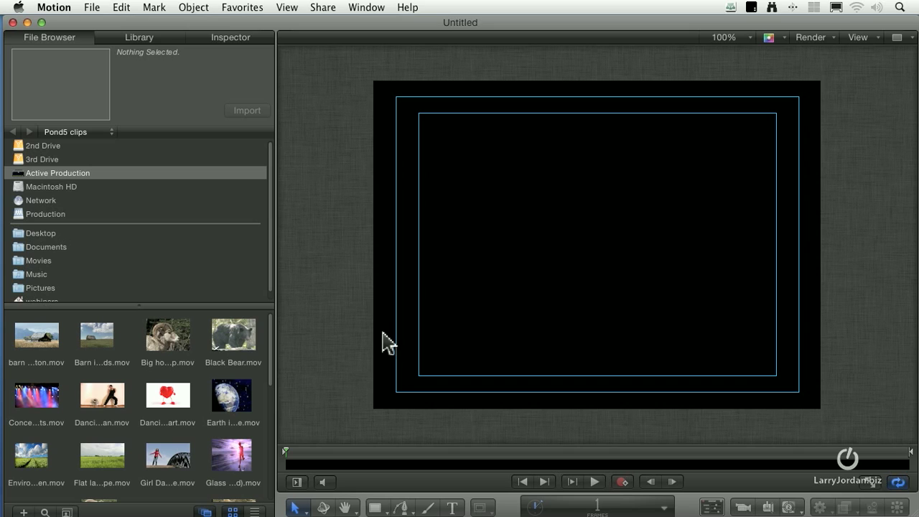
key("F5")
key("F5")
key("F6")
key("F6")
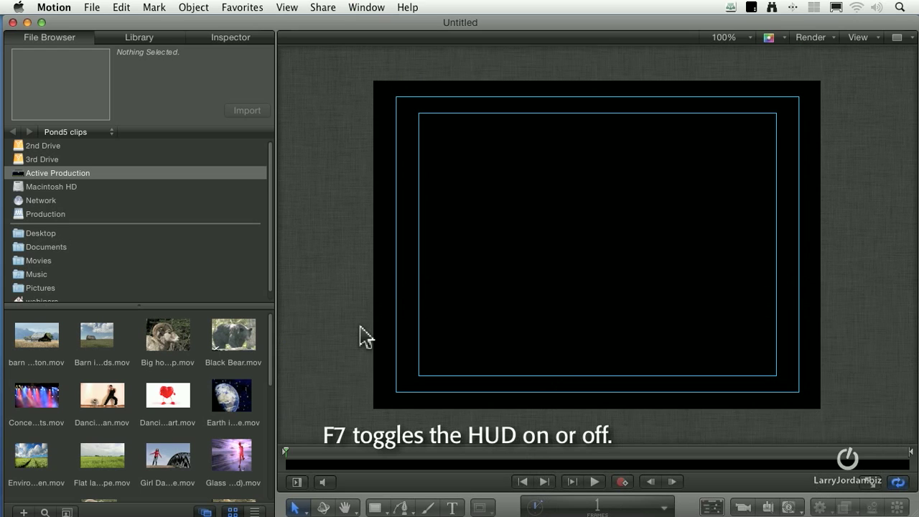
key("F7")
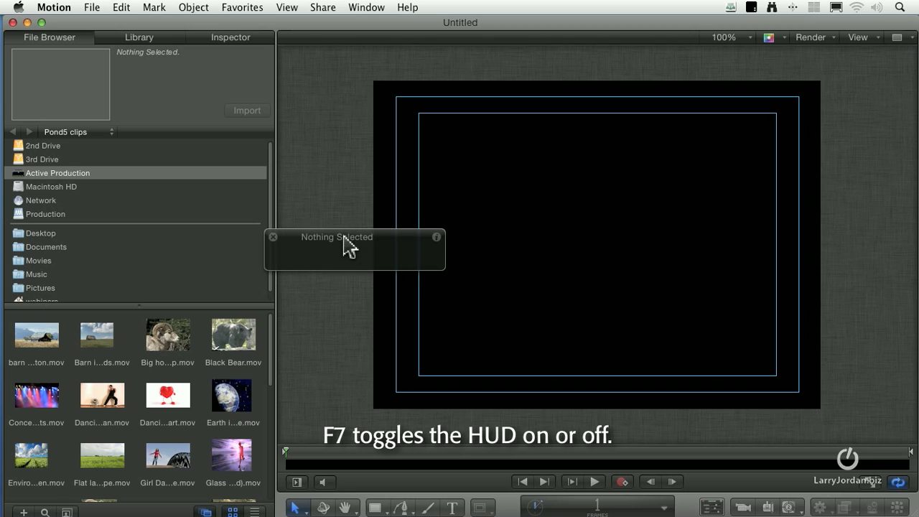
left_click_drag(344, 237, 414, 290)
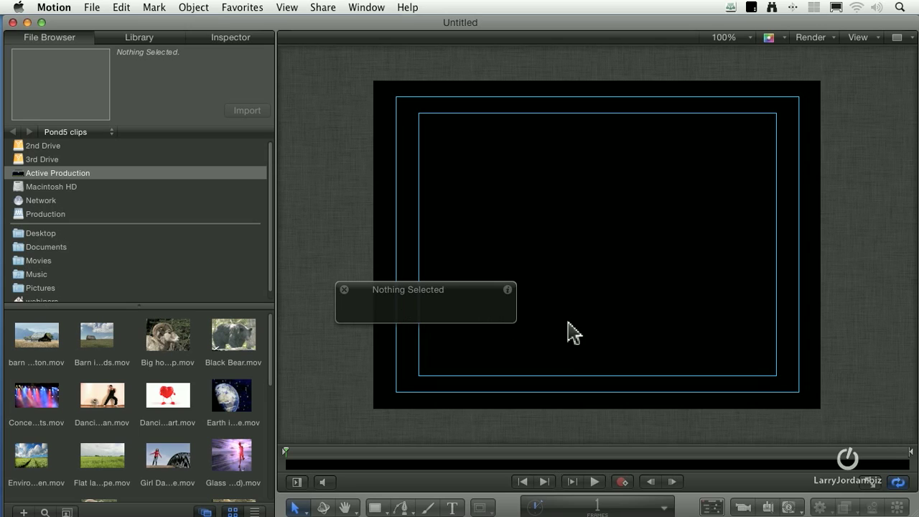
key("F7")
key("F7")
key("F7")
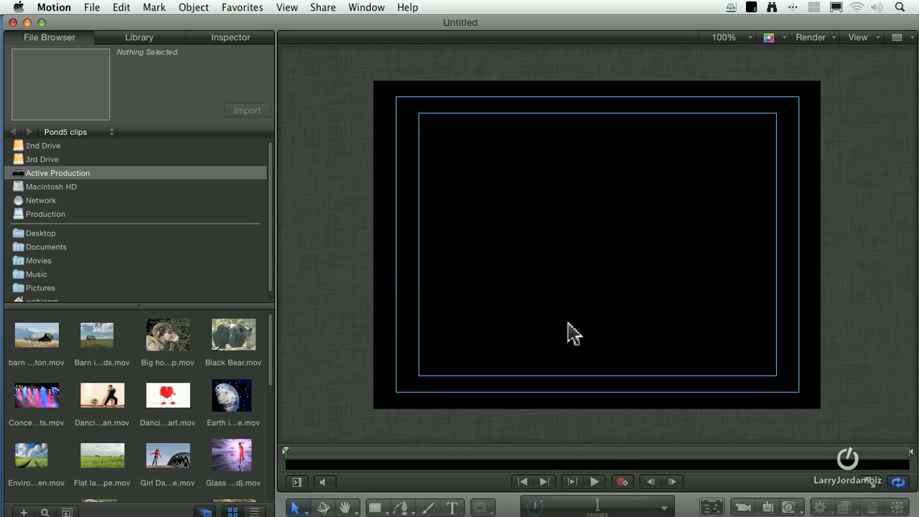
Toggle the full-screen canvas display on, off and on again with F8.
key("F8")
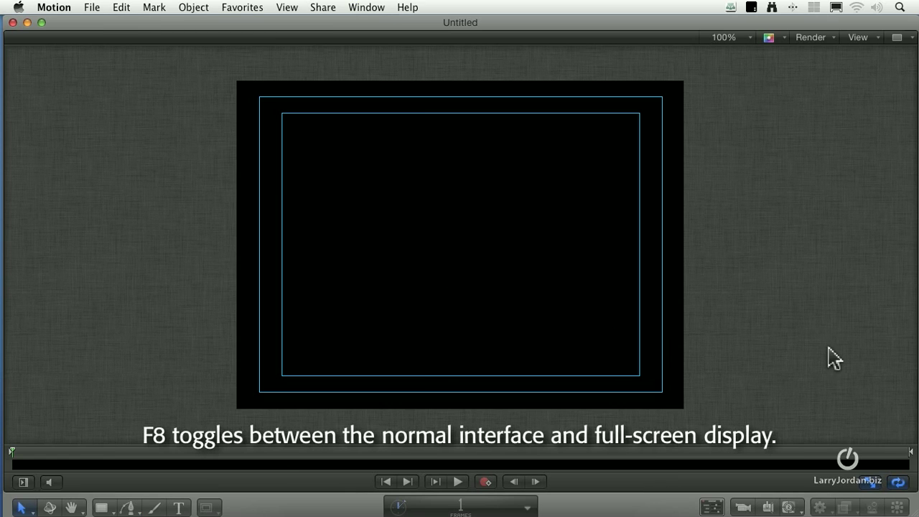
key("F8")
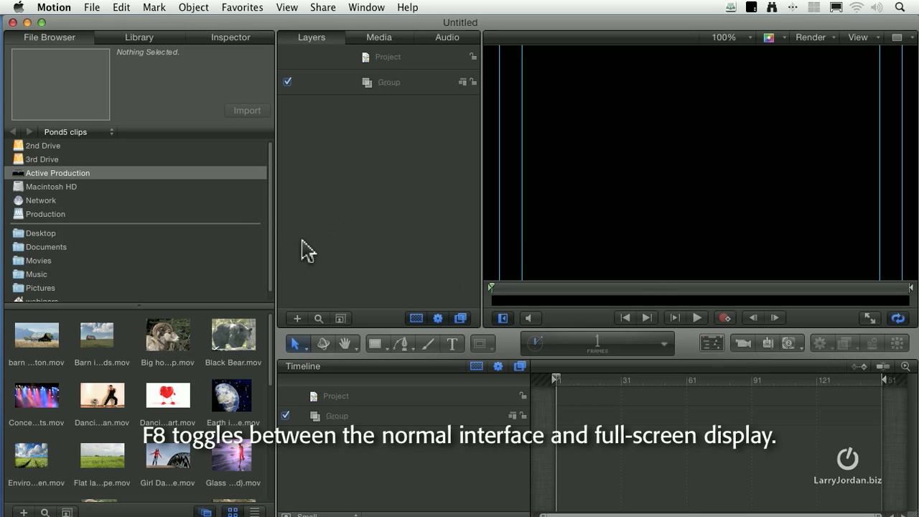
key("F8")
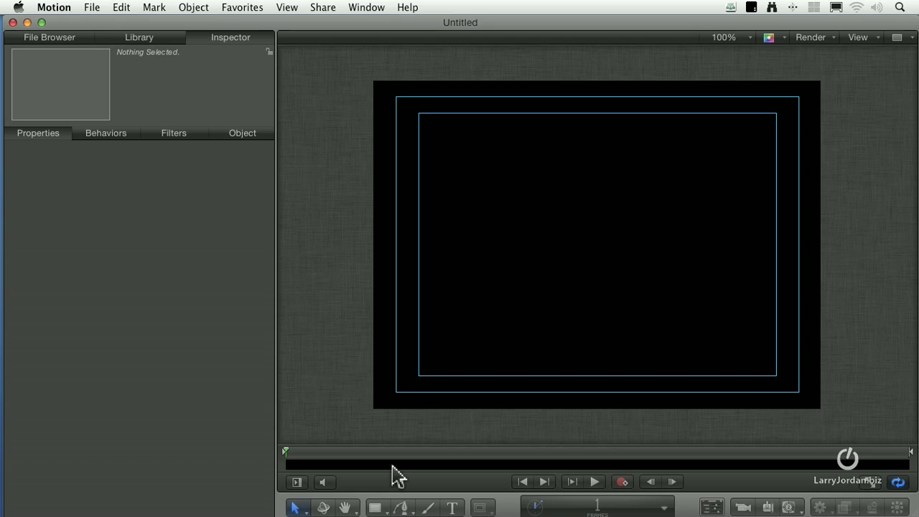
Zoom the canvas display to 25%, then back to 100%.
left_click(729, 38)
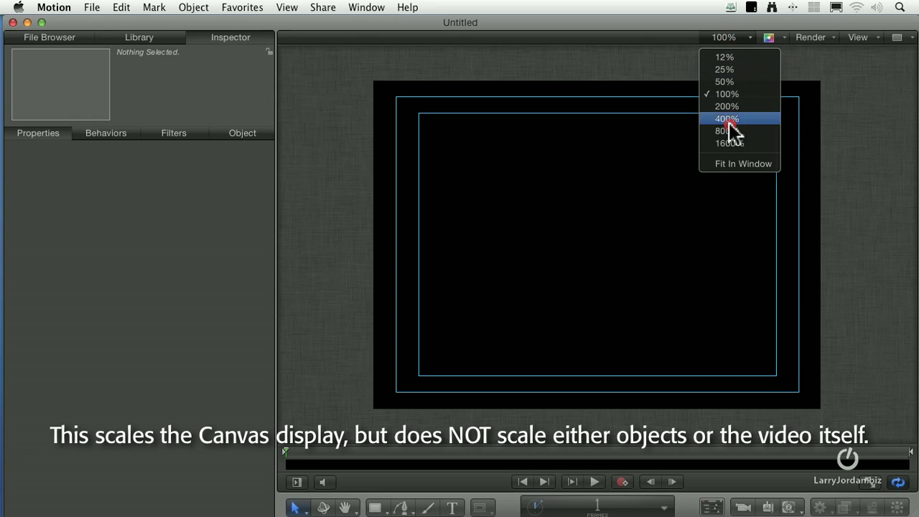
left_click(726, 69)
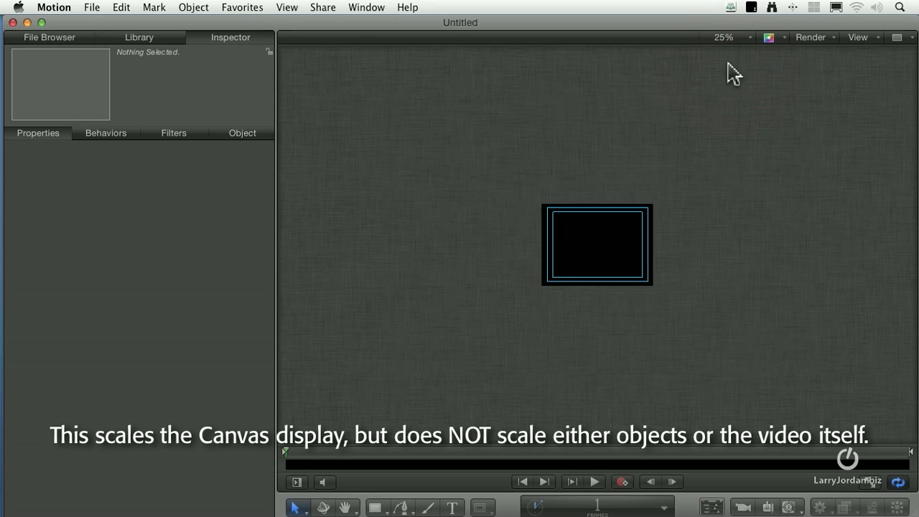
left_click(727, 38)
left_click(732, 98)
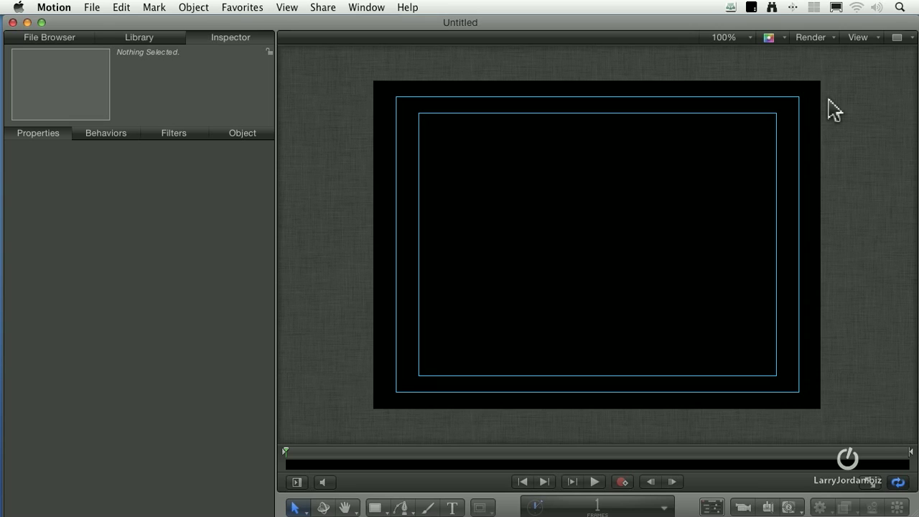
Turn off the Animation Path overlay, toggling the safe-zone outlines off and back on.
left_click(858, 38)
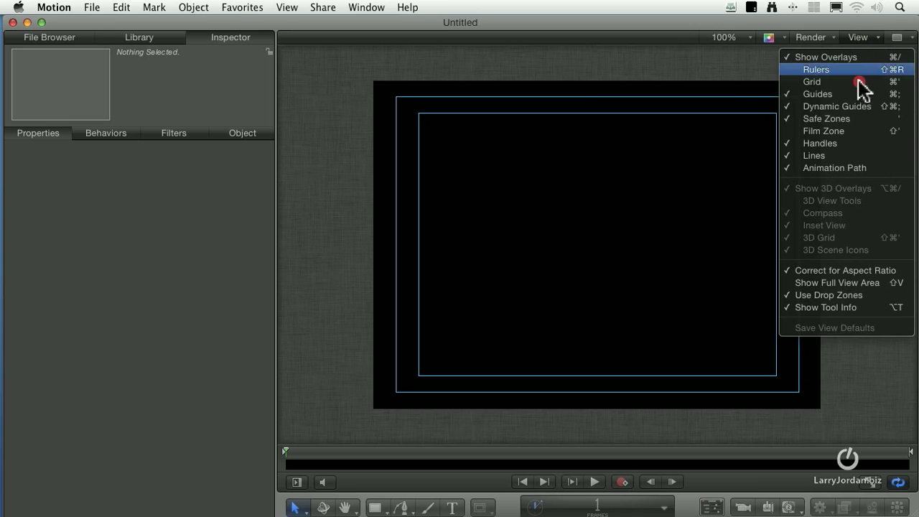
left_click(857, 118)
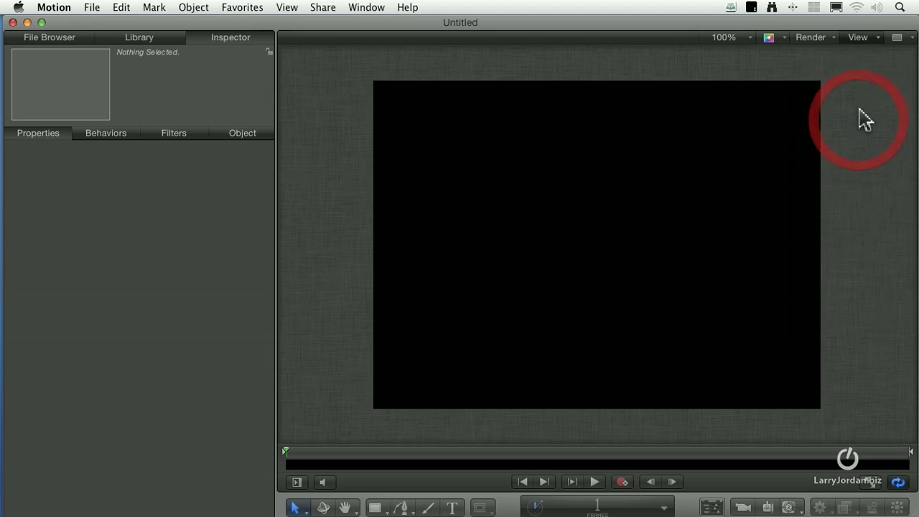
left_click(858, 38)
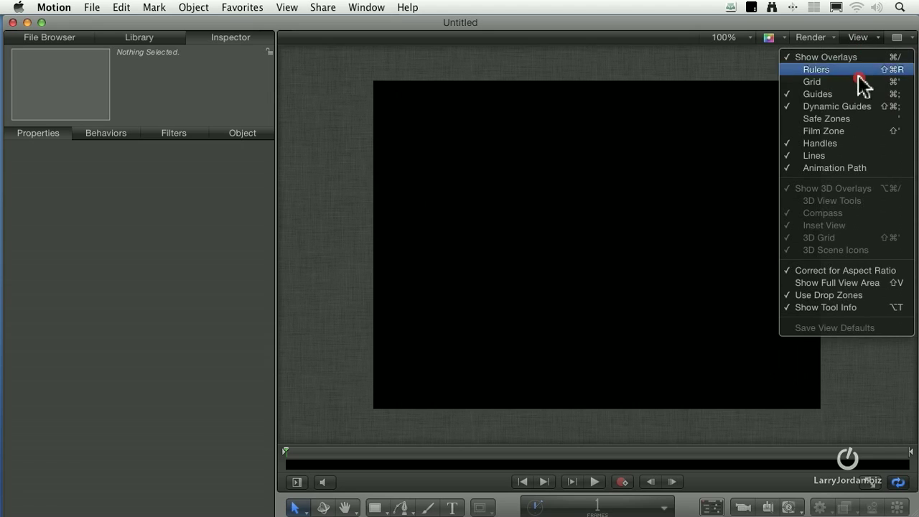
left_click(876, 168)
left_click(858, 38)
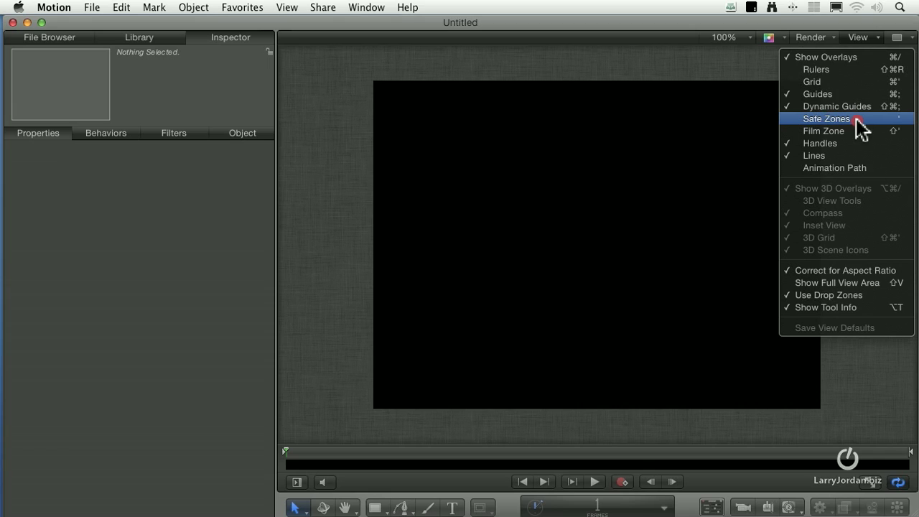
left_click(903, 121)
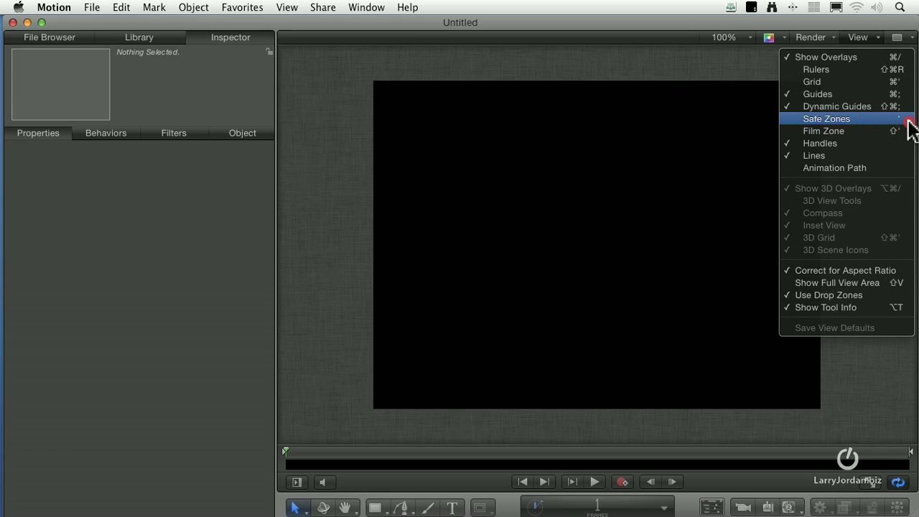